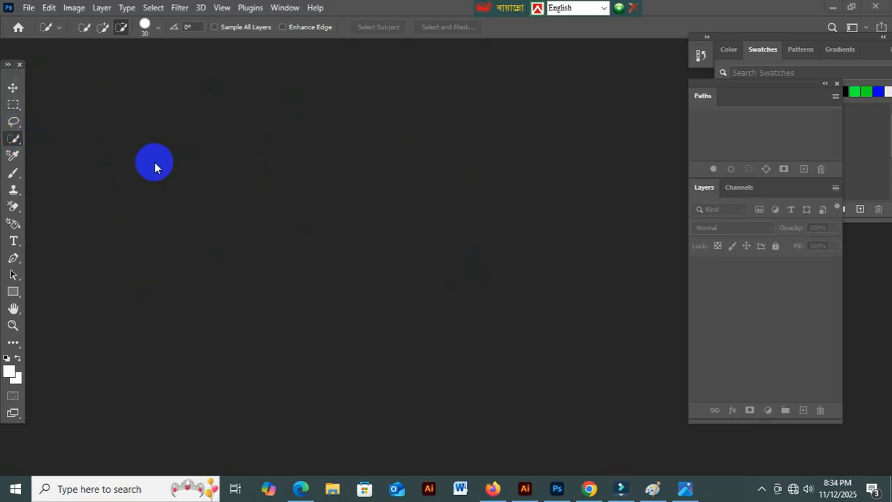
- Choose the Magic Wand tool and open the mango image 542 from the Desktop
right_click(16, 139)
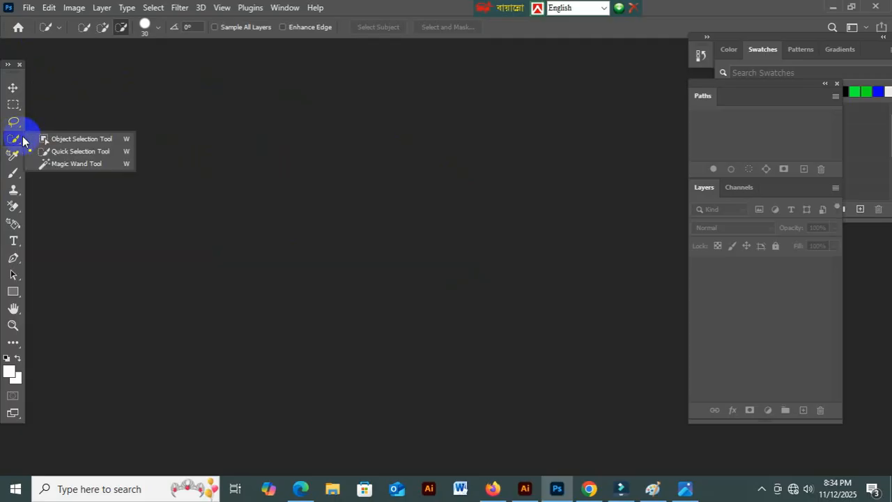
left_click(53, 166)
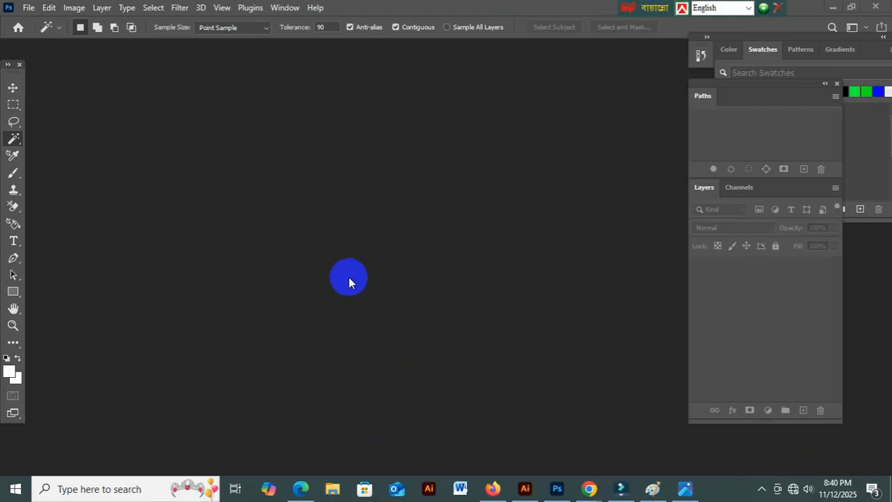
left_click(28, 9)
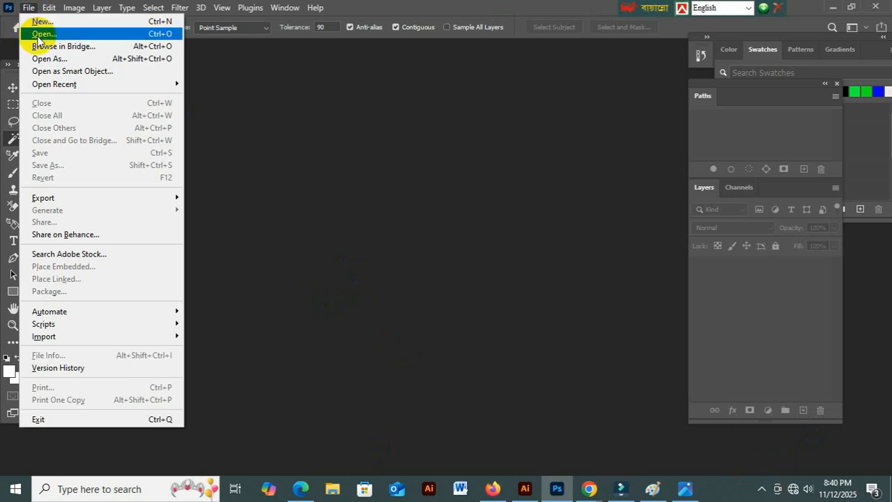
left_click(40, 34)
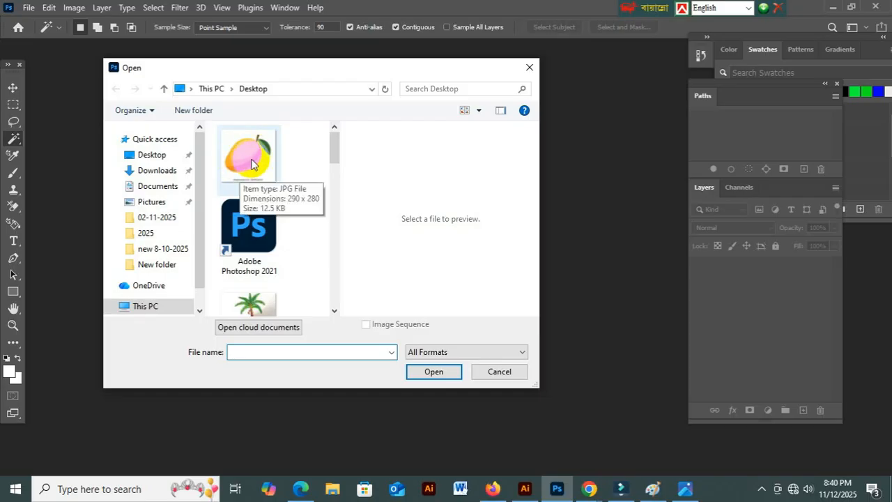
left_click(251, 165)
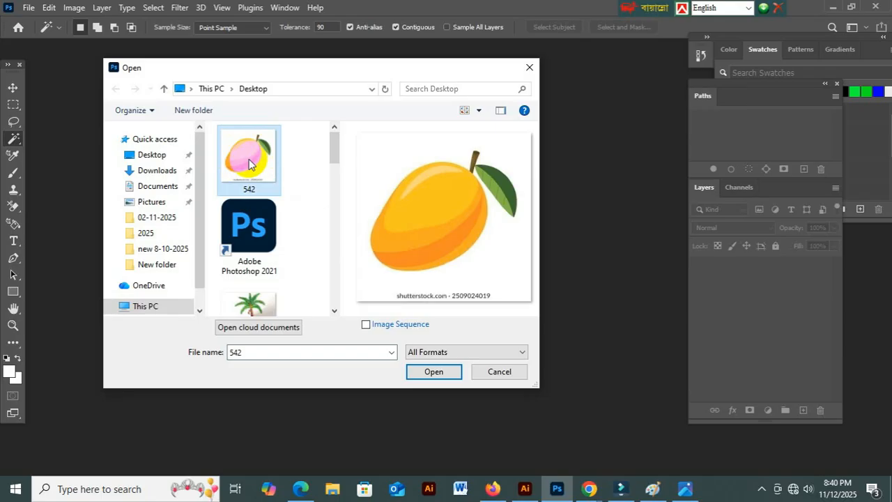
left_click(430, 370)
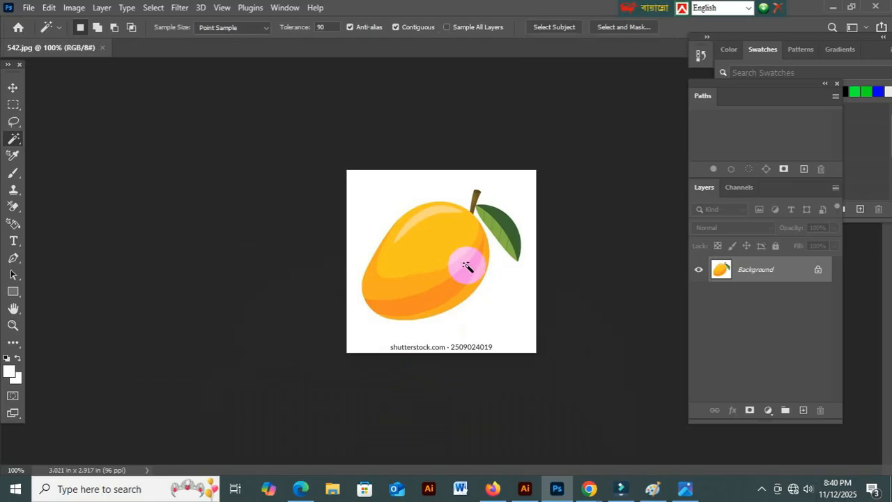
key("ctrl+plus")
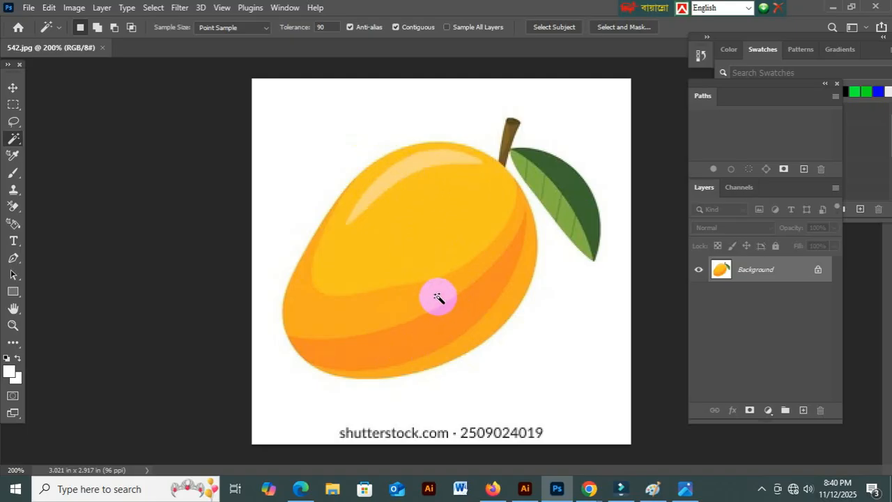
mouse_move(16, 139)
left_mouse_down()
mouse_move(59, 143)
mouse_move(60, 163)
left_mouse_up()
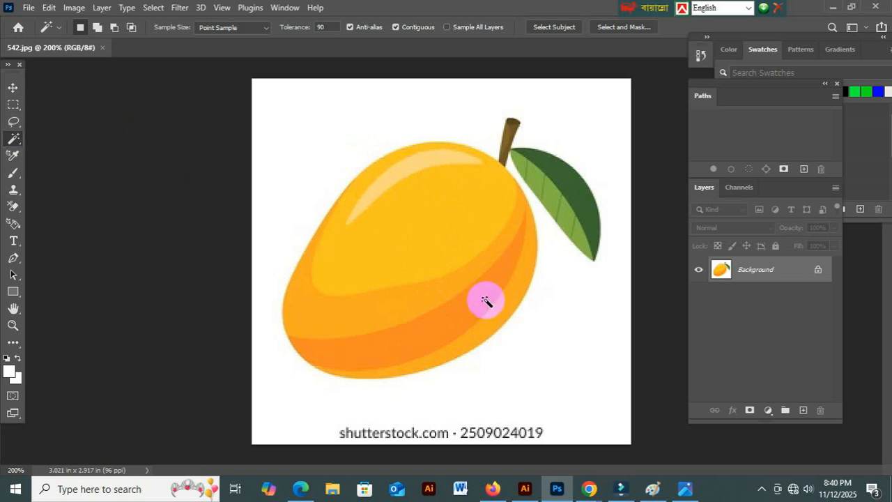
- Duplicate the Background layer and hide the original beneath the copy
double_click(798, 271)
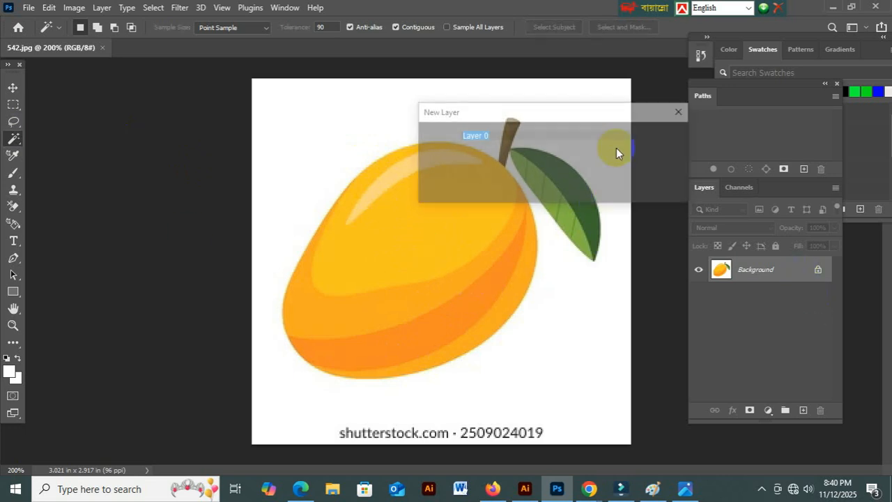
left_click(659, 157)
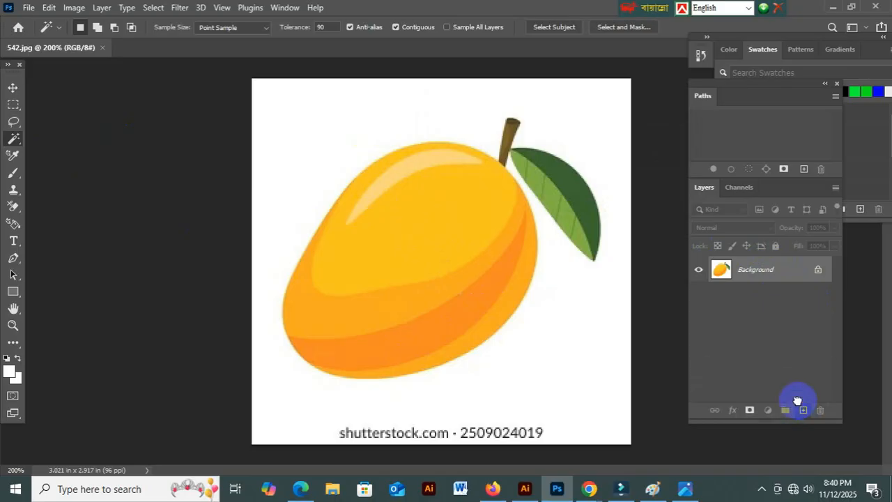
left_click_drag(798, 401, 802, 409)
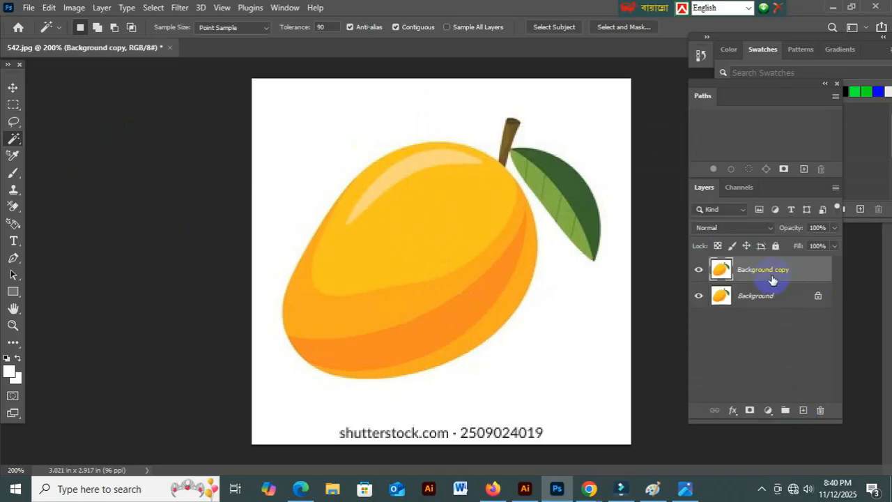
left_click(699, 296)
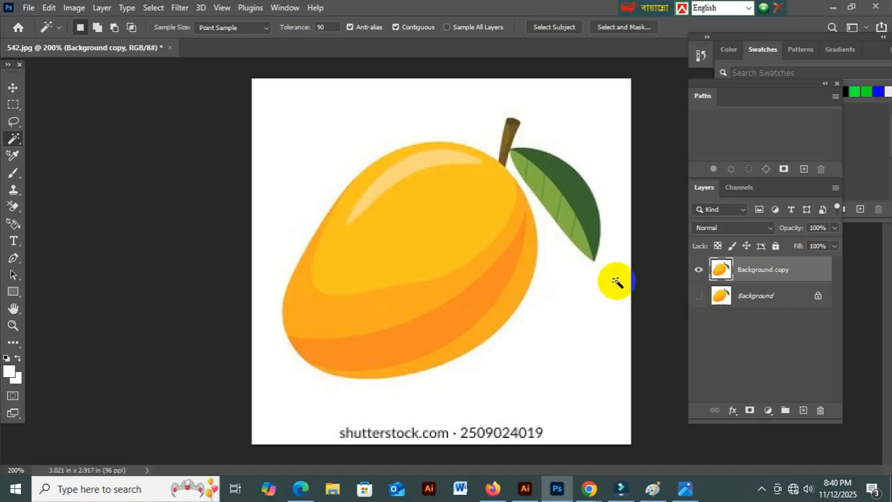
- Try Magic Wand selections on the mango's yellow body, first at tolerance 90 and again at tolerance 10
left_click(428, 242)
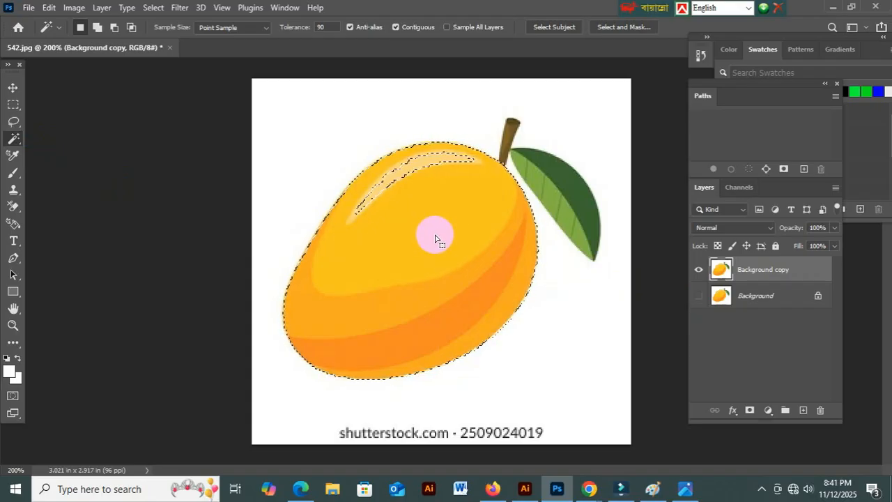
left_click(322, 26)
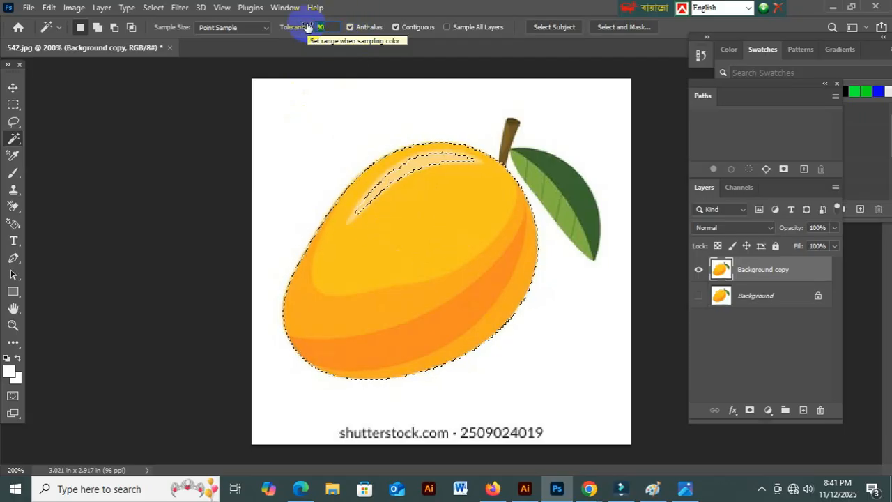
type("10")
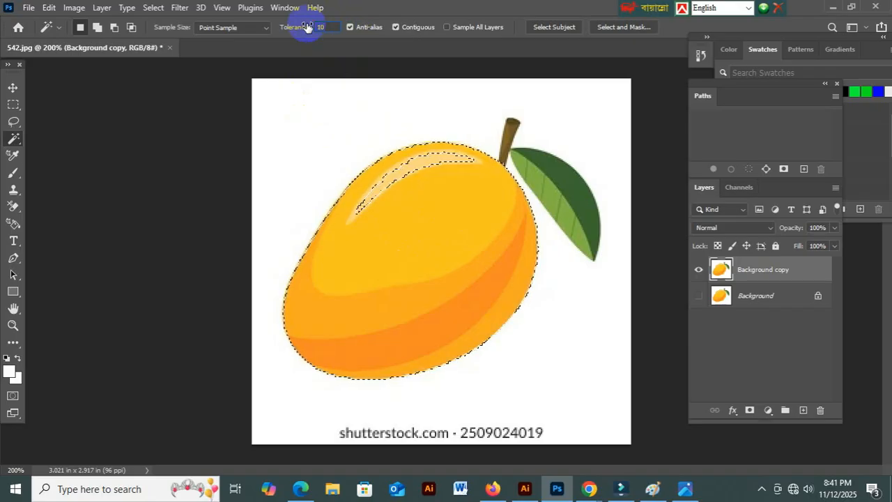
left_click(409, 240)
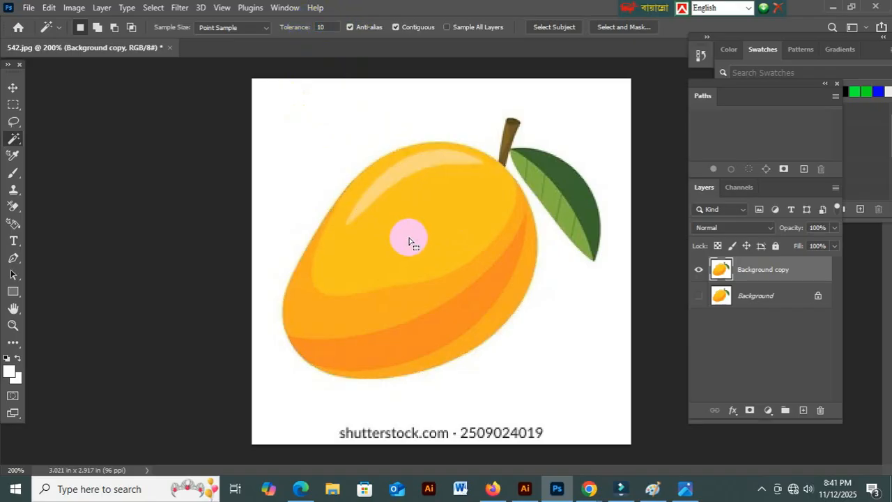
left_click(409, 238)
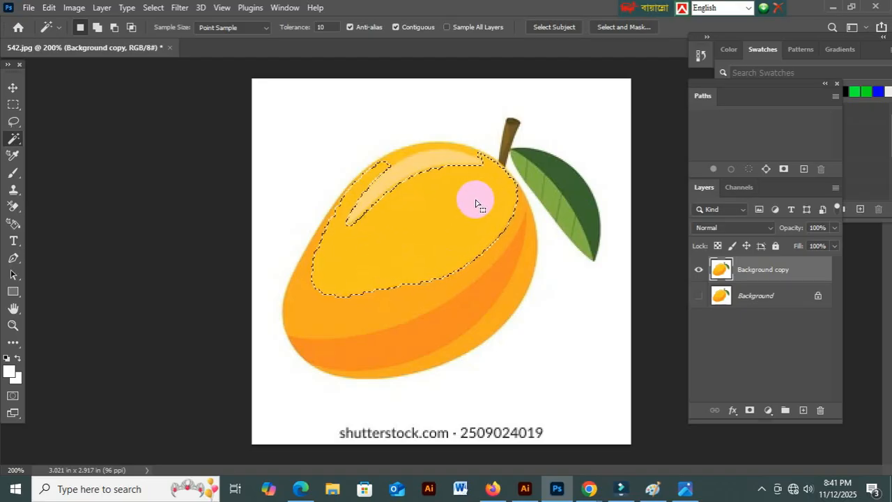
- Set the Magic Wand tolerance to 20 and select the bright yellow upper area of the mango
left_click(323, 28)
type("20")
left_click(418, 220)
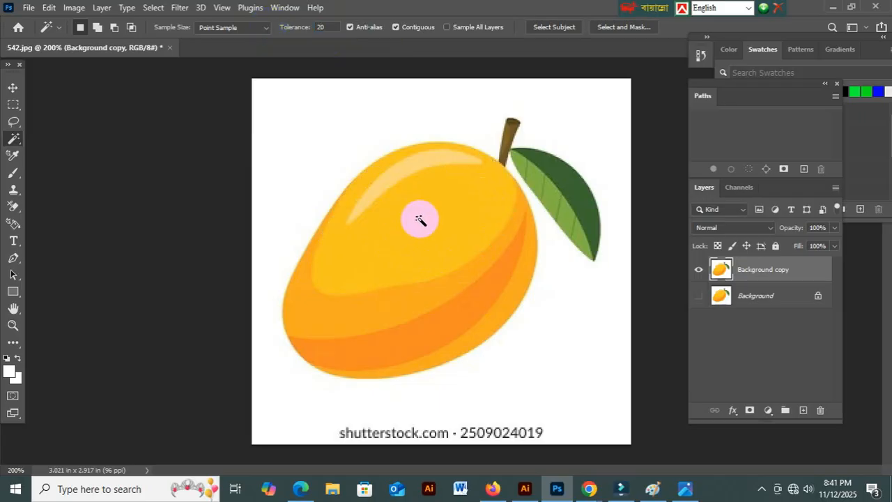
left_click(420, 221)
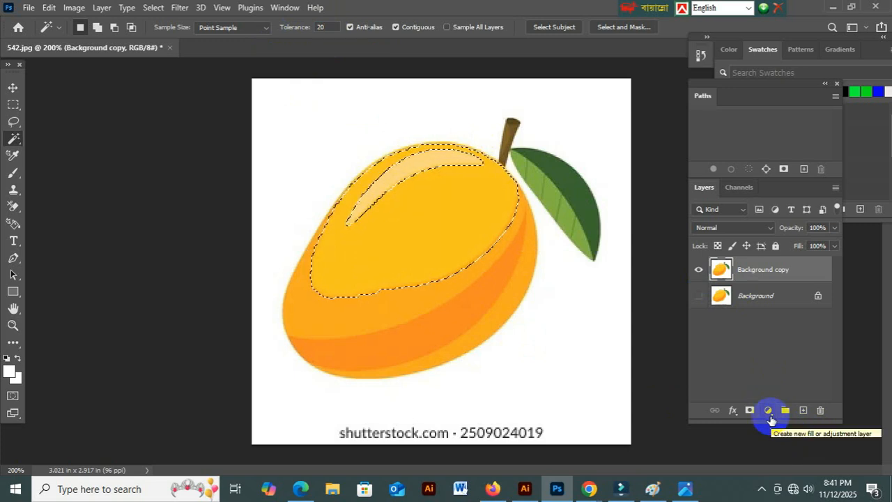
- Add a Solid Color fill layer over the selected upper area of the mango, using orange #f9750b
left_click(769, 416)
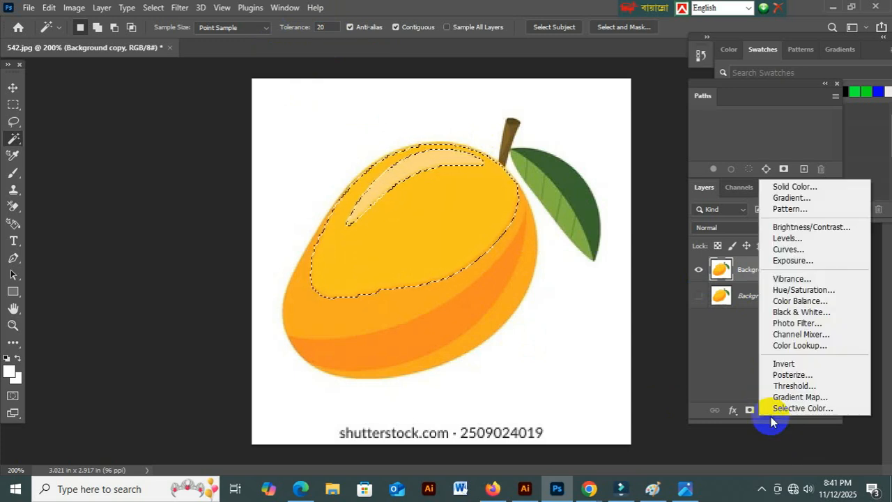
left_click(799, 189)
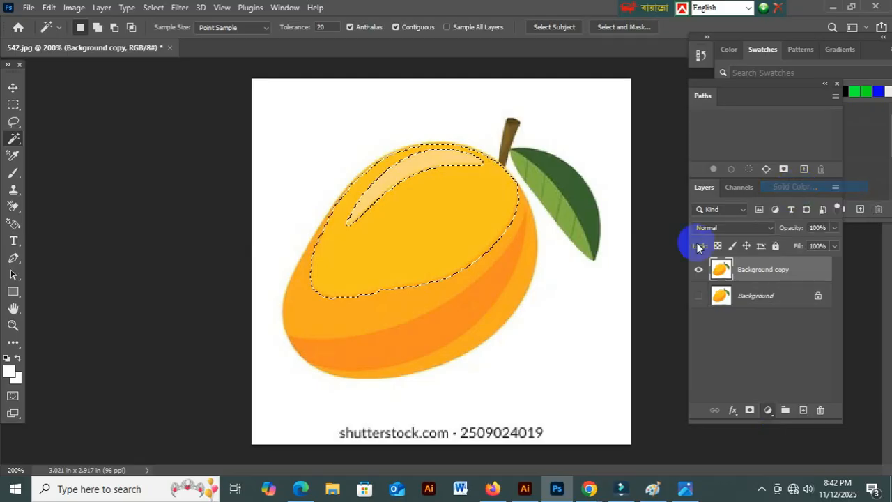
left_click_drag(597, 132, 653, 75)
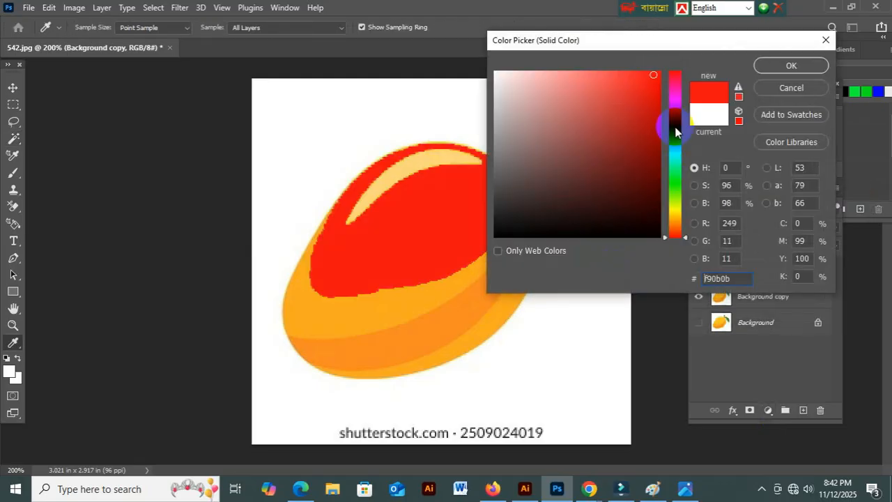
left_click(676, 208)
mouse_move(676, 209)
left_mouse_down()
mouse_move(676, 201)
mouse_move(680, 215)
left_mouse_up()
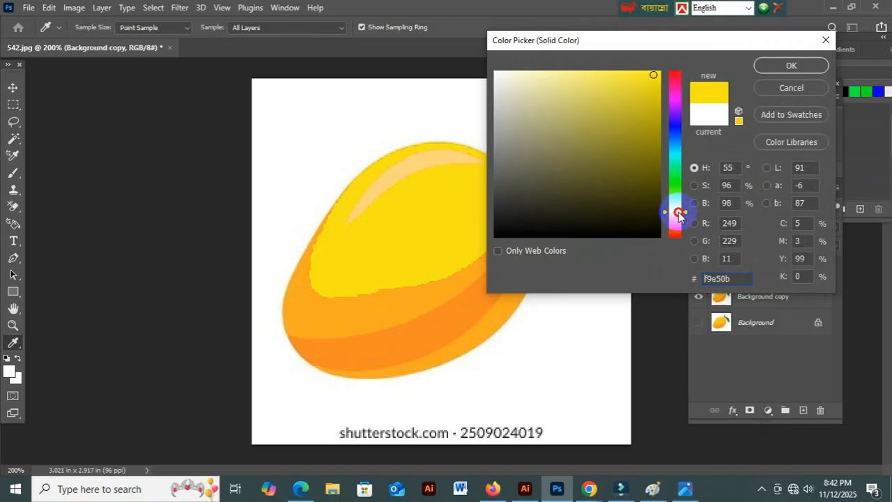
left_click_drag(680, 215, 680, 223)
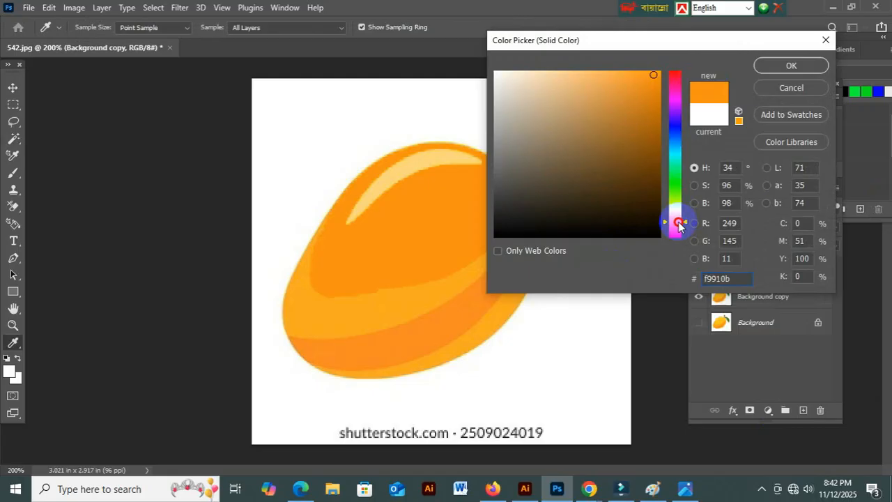
left_click_drag(680, 221, 682, 218)
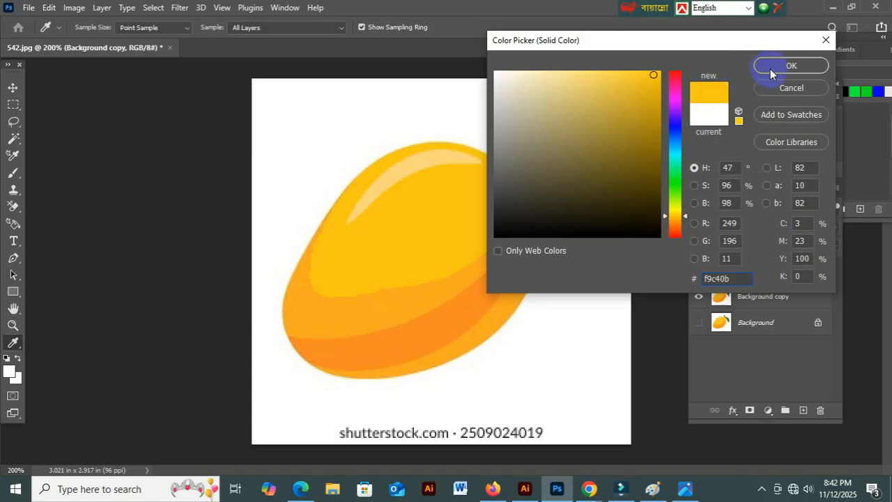
left_click_drag(675, 168, 678, 227)
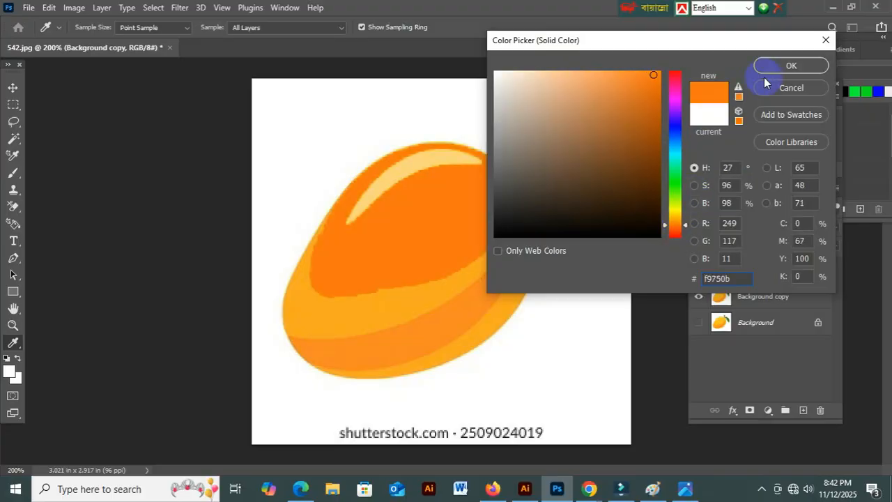
left_click(788, 67)
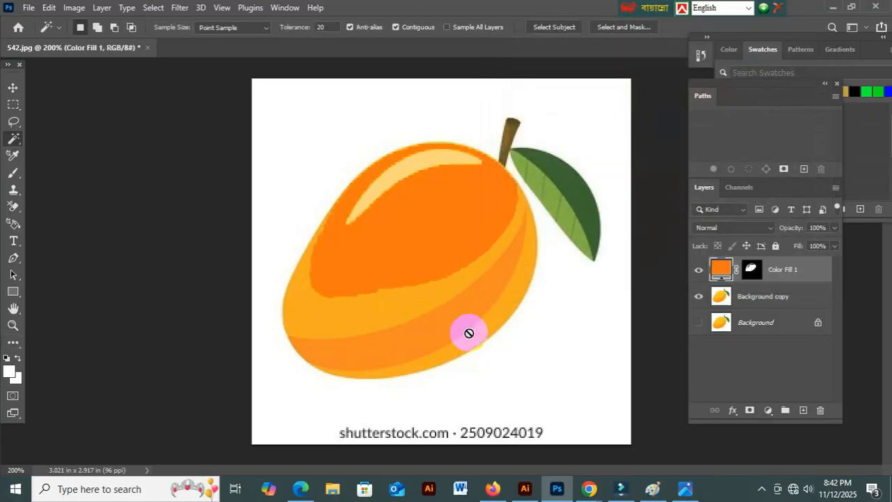
- Select the mango's darker lower band on the Background copy layer and cover it with a Solid Color fill of red-orange #df3c03
left_click(755, 302)
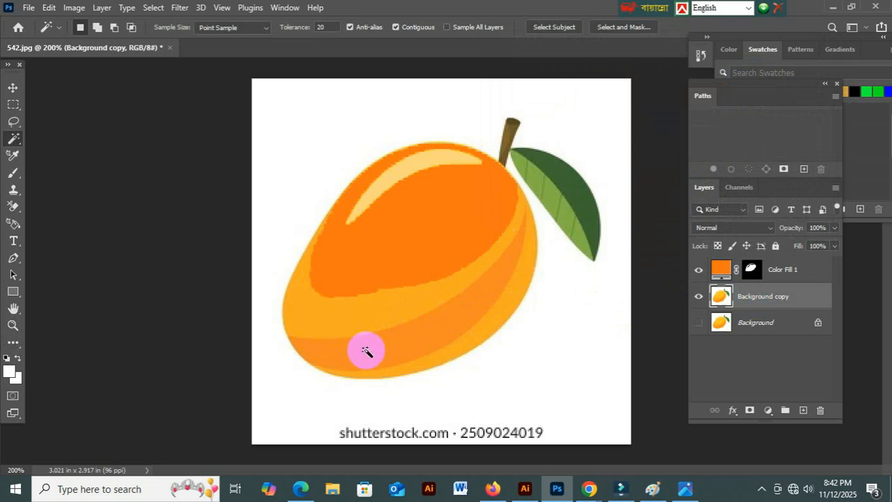
left_click(421, 338)
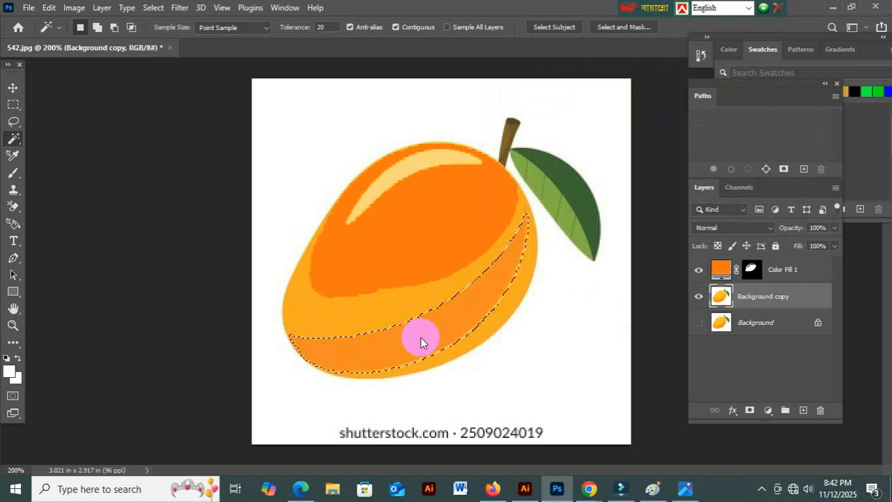
left_click(779, 271)
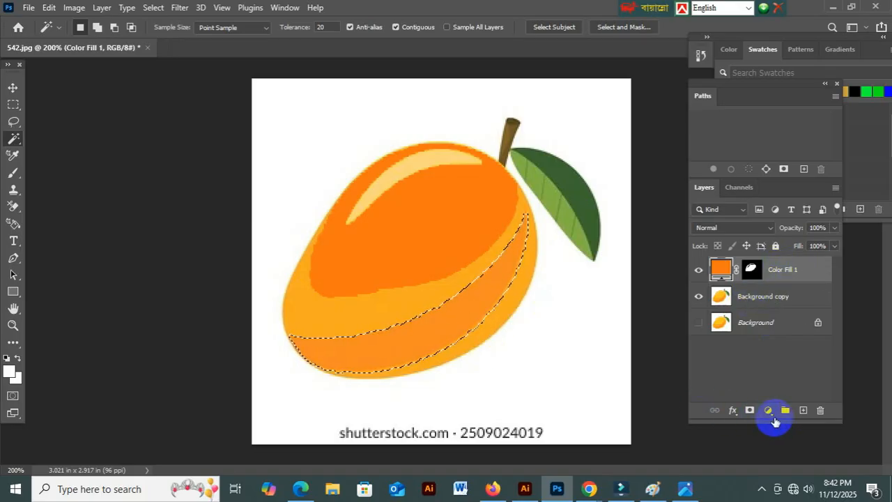
left_click(761, 296)
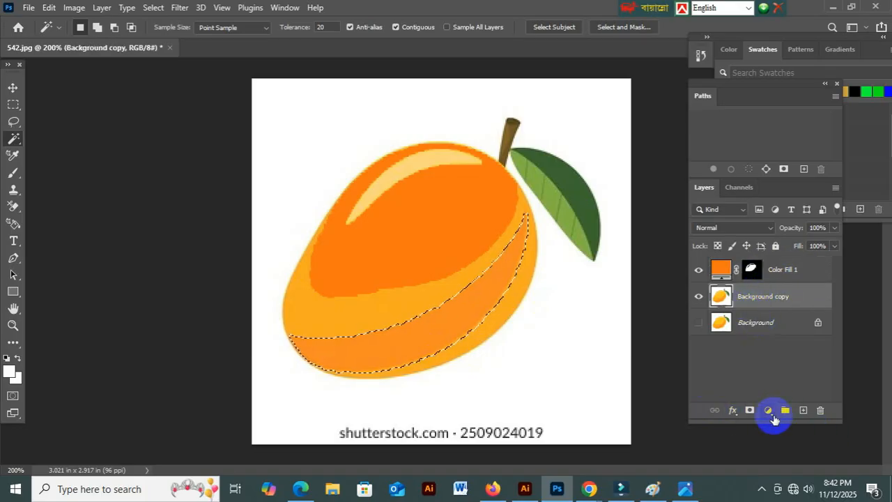
left_click(771, 413)
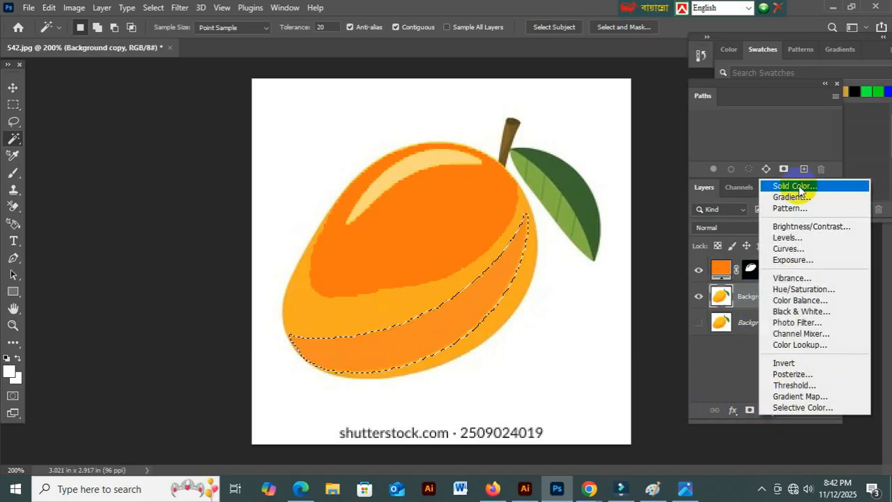
left_click(535, 245)
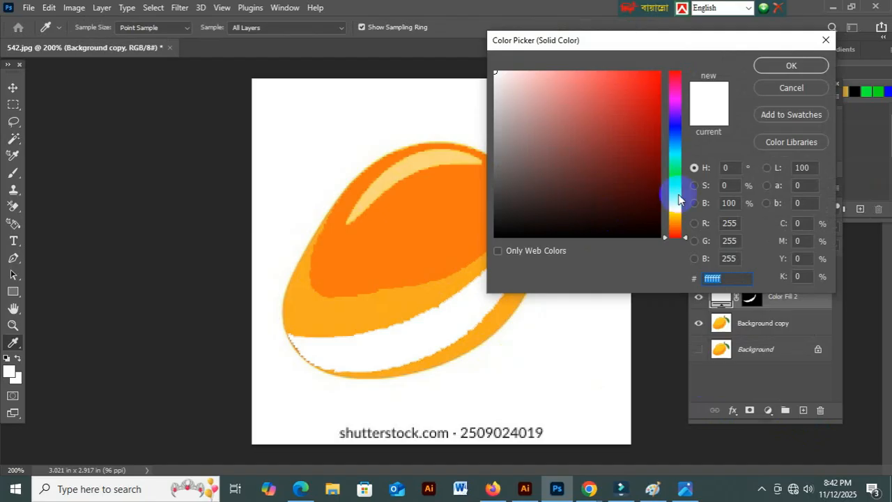
left_click(674, 231)
left_click_drag(634, 116, 659, 88)
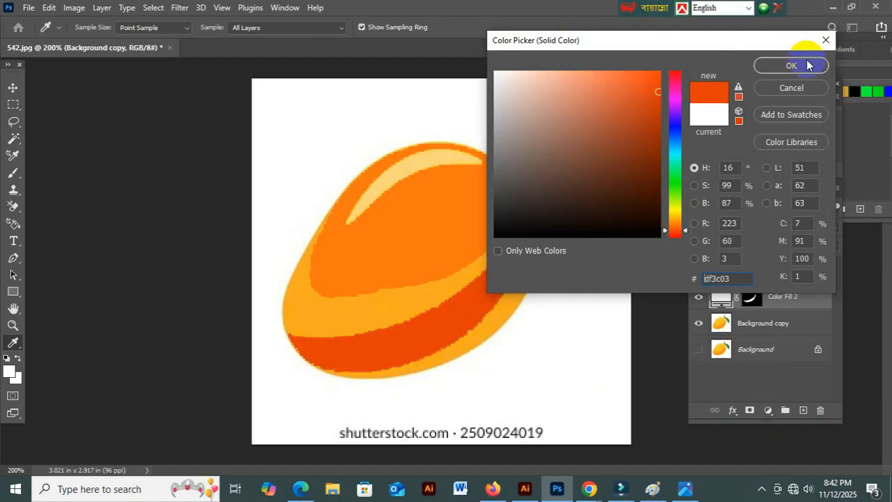
left_click(790, 65)
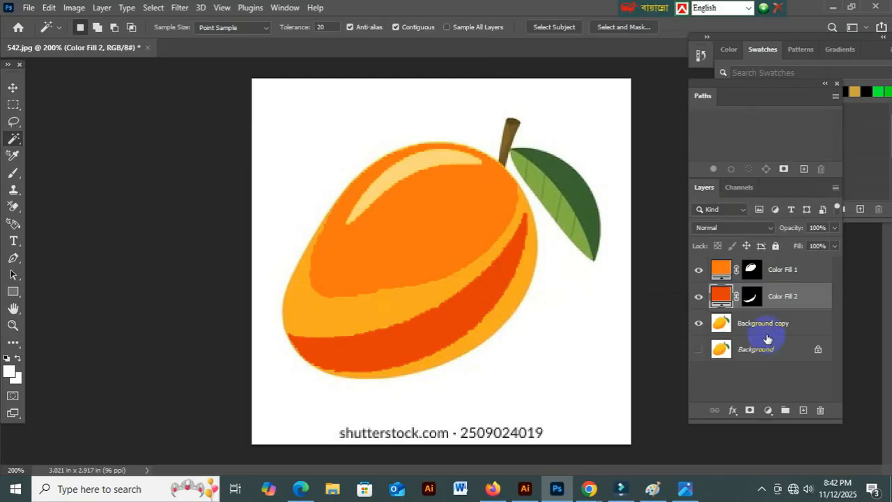
- Select the mango's remaining yellow-orange bands on the Background copy layer with the Magic Wand
left_click(752, 323)
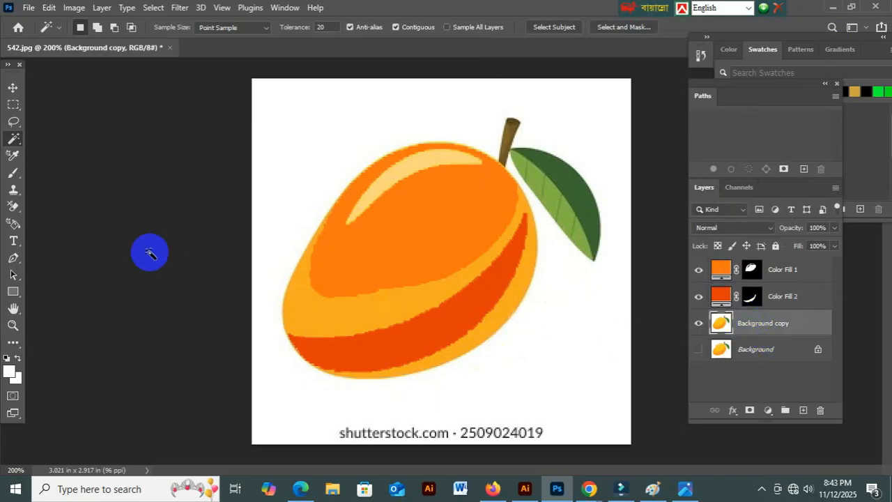
left_click(342, 325)
left_click(468, 350, "shift")
key("ctrl+d")
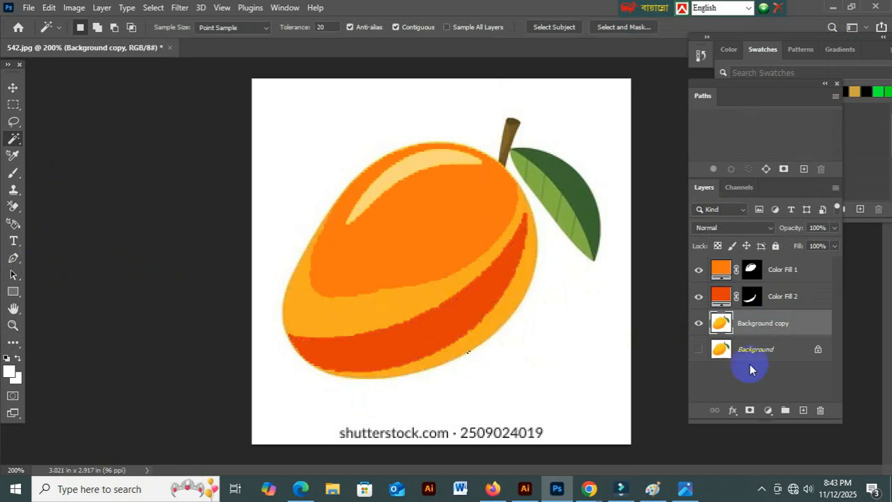
left_click(479, 339)
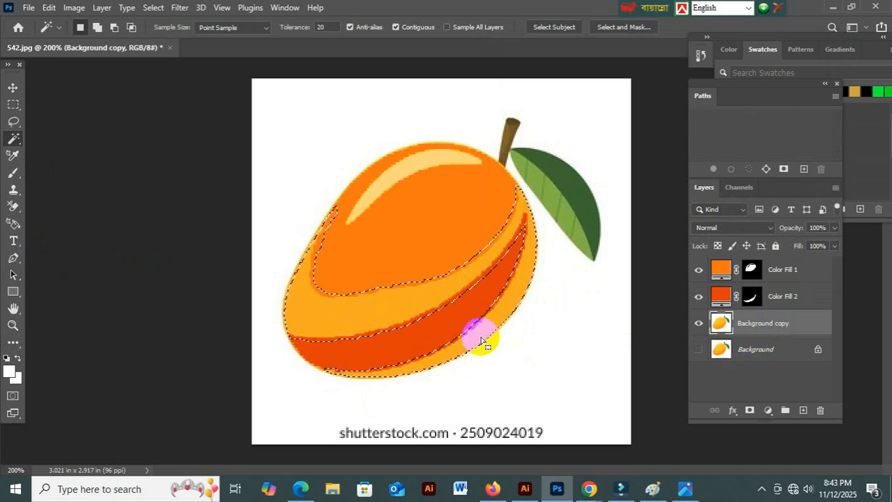
left_click(289, 302, "shift")
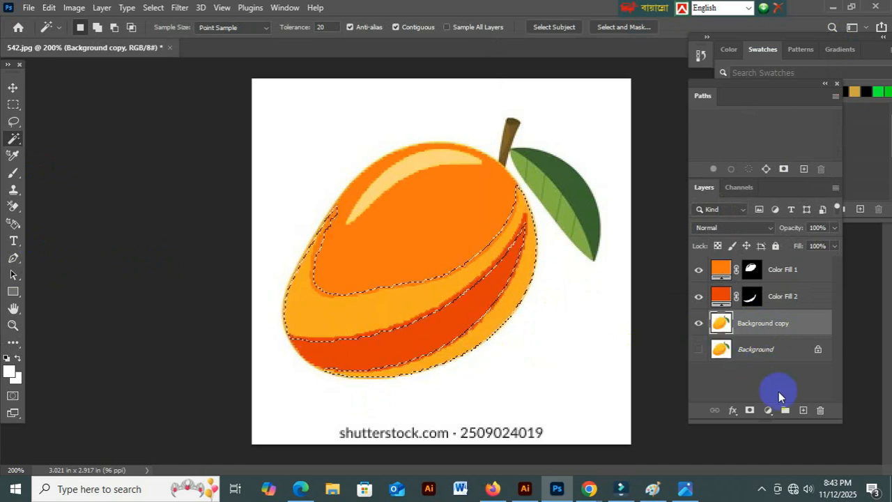
- Add a Solid Color fill layer over the selected bands of the mango, using green #80cc2f
left_click(768, 410)
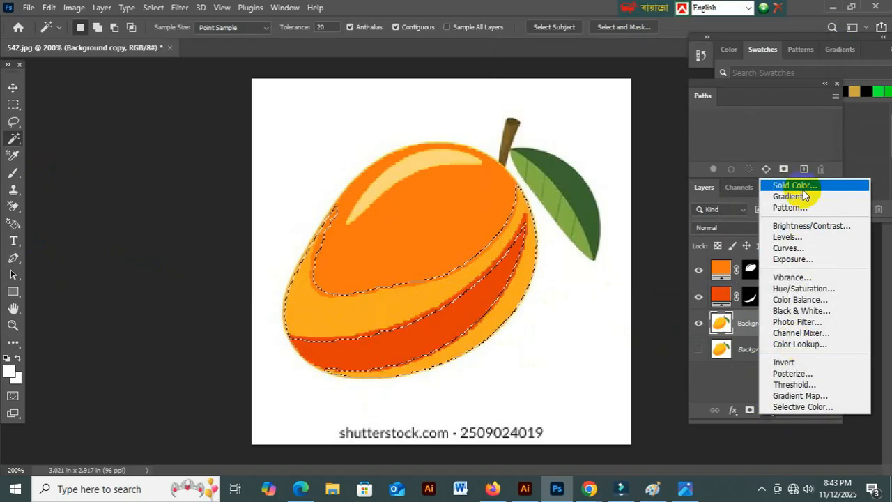
left_click(785, 184)
mouse_move(675, 193)
left_mouse_down()
mouse_move(681, 212)
mouse_move(677, 200)
mouse_move(675, 207)
left_mouse_up()
mouse_move(627, 124)
left_mouse_down()
mouse_move(658, 74)
mouse_move(667, 74)
mouse_move(620, 111)
mouse_move(627, 119)
mouse_move(622, 104)
left_mouse_up()
left_click_drag(680, 210, 690, 195)
left_click(791, 66)
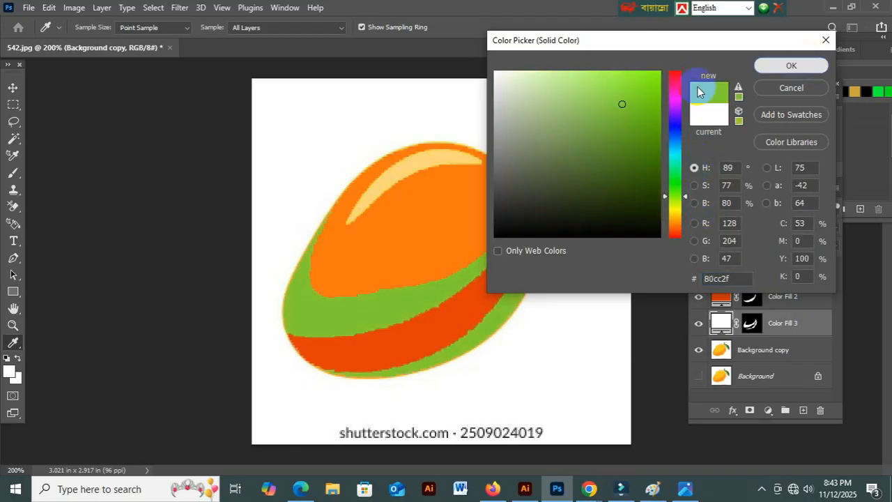
- Activate the Background copy layer and try to select the leaf with the Magic Wand at tolerance 40
key("w")
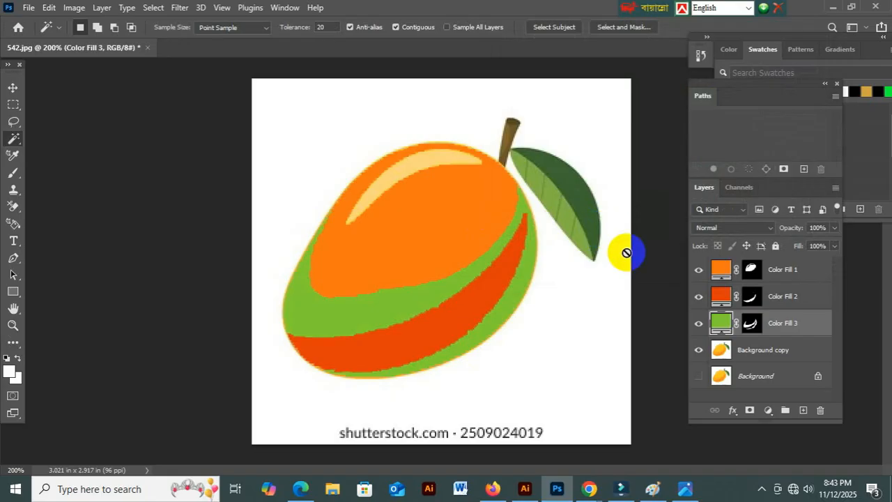
left_click(761, 358)
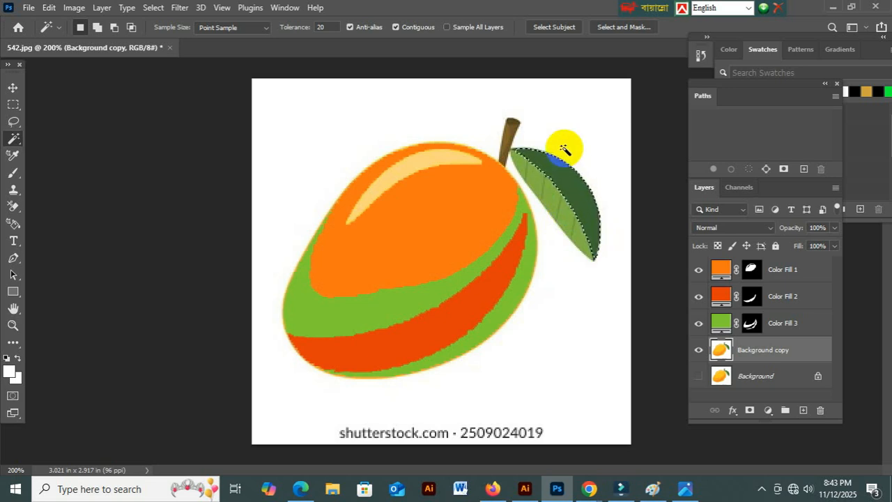
left_click(320, 27)
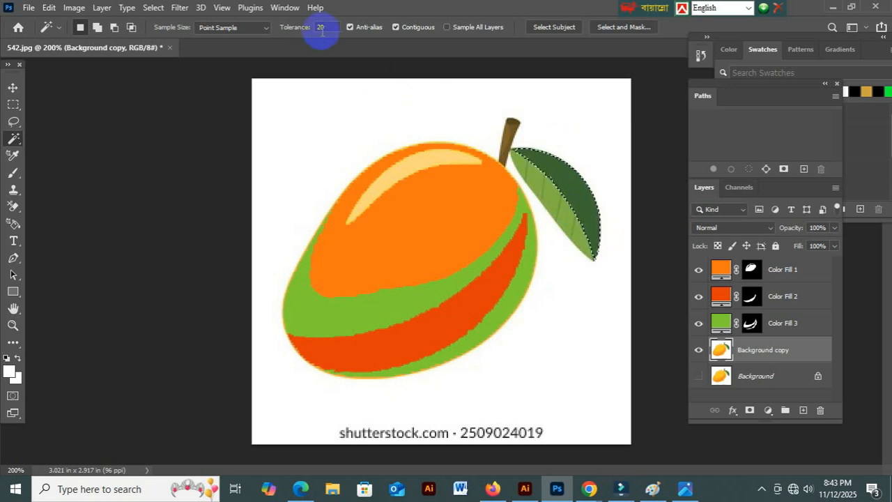
type("40")
left_click(551, 186)
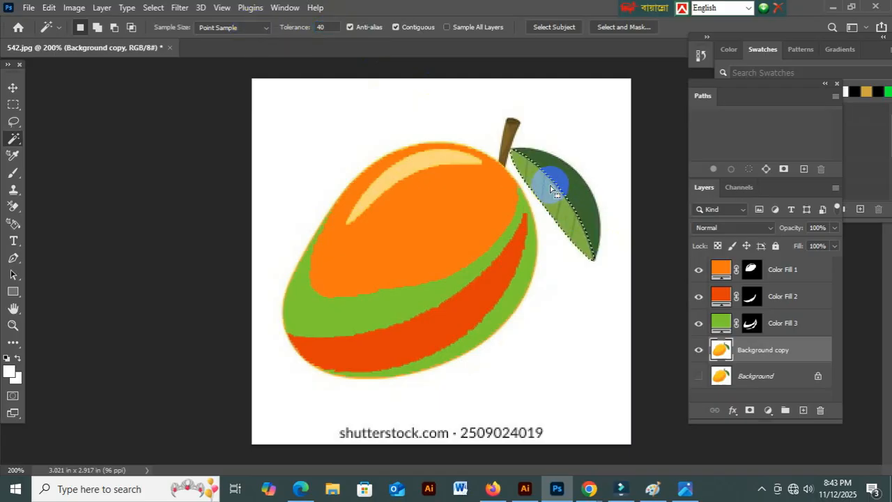
left_click(573, 189, "shift")
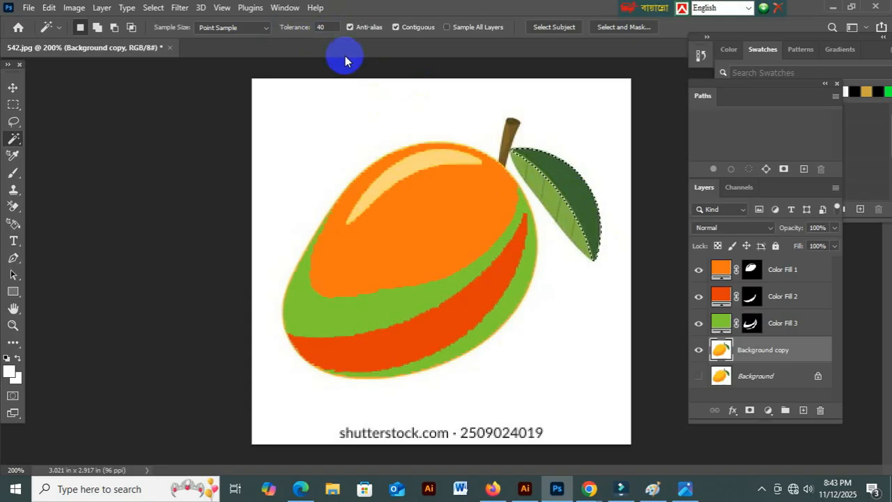
- Set the Magic Wand tolerance to 80 and select the whole leaf together with the stem
double_click(321, 27)
type("80")
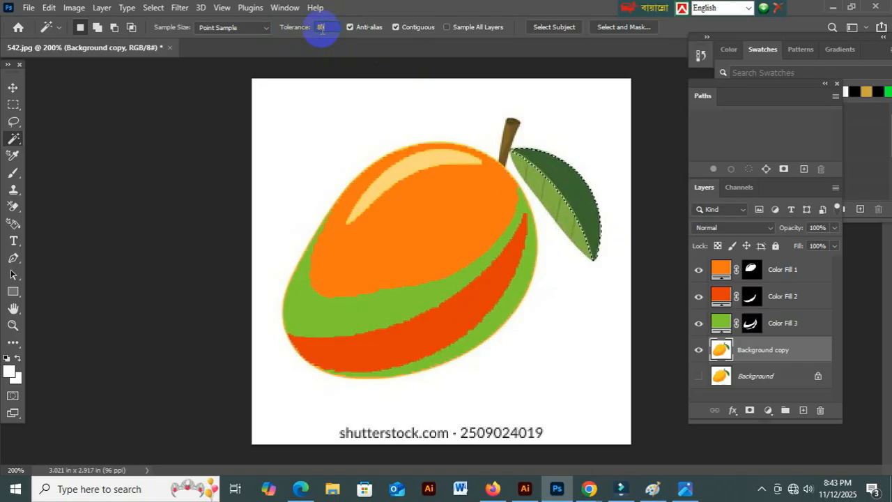
left_click(556, 186)
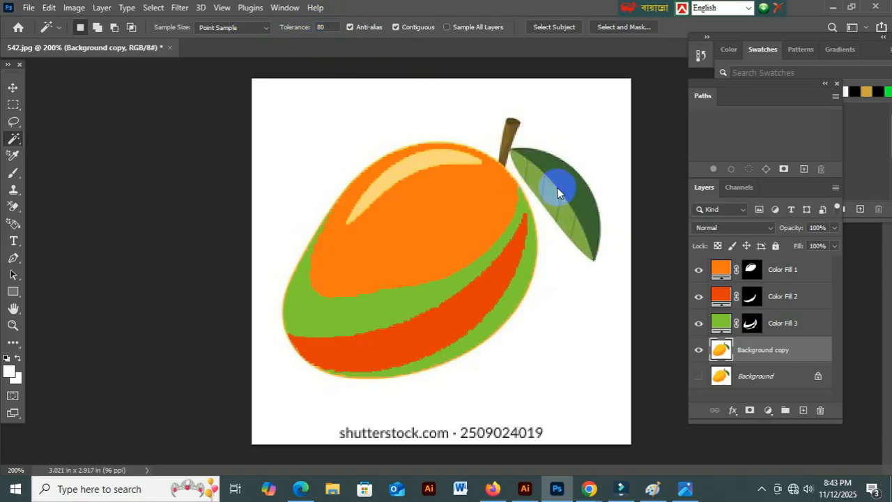
left_click(513, 129, "shift")
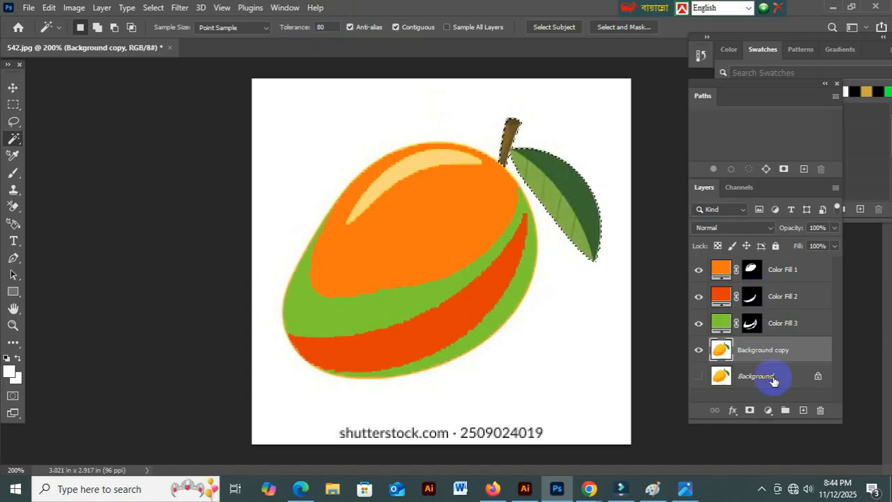
- Add a Hue/Saturation adjustment to the selected leaf and stem with hue -5, saturation +60 and lightness +29
left_click(769, 410)
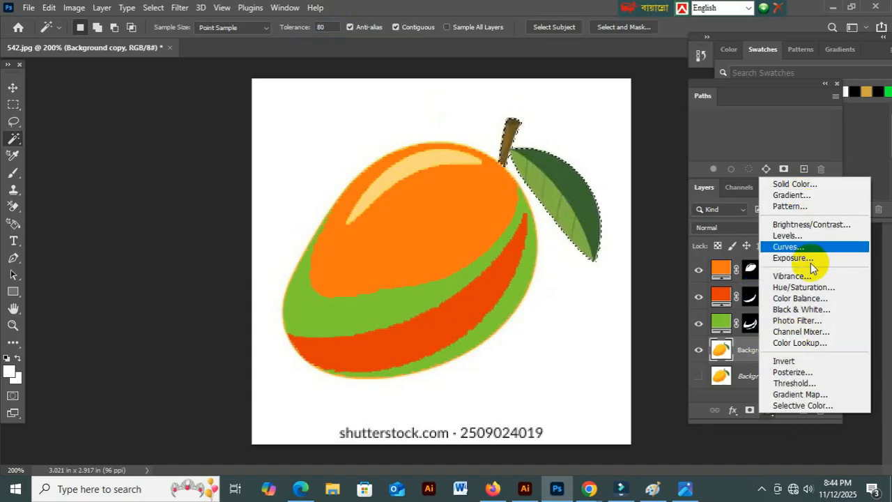
left_click(811, 287)
left_click_drag(390, 122, 820, 108)
left_click_drag(786, 202, 762, 206)
left_click(786, 258)
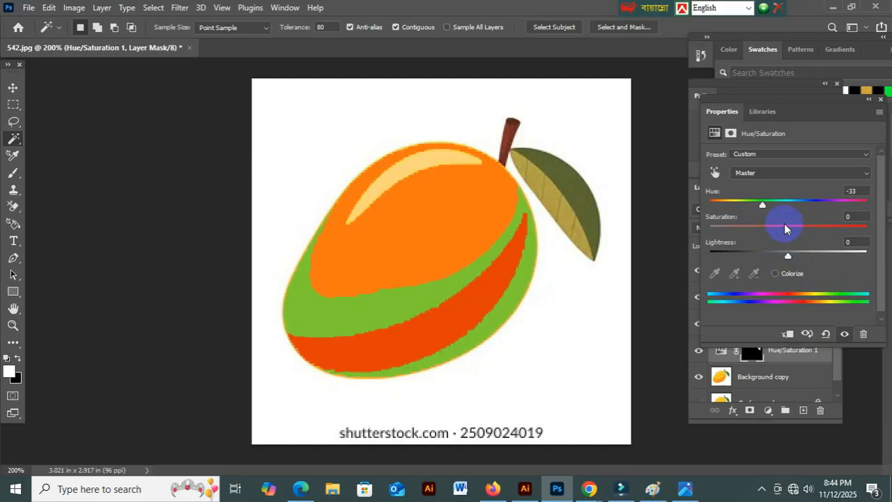
mouse_move(760, 205)
left_mouse_down()
mouse_move(740, 204)
mouse_move(798, 205)
mouse_move(777, 205)
left_mouse_up()
left_click(792, 256)
left_click_drag(792, 256, 835, 228)
left_click_drag(757, 202, 783, 206)
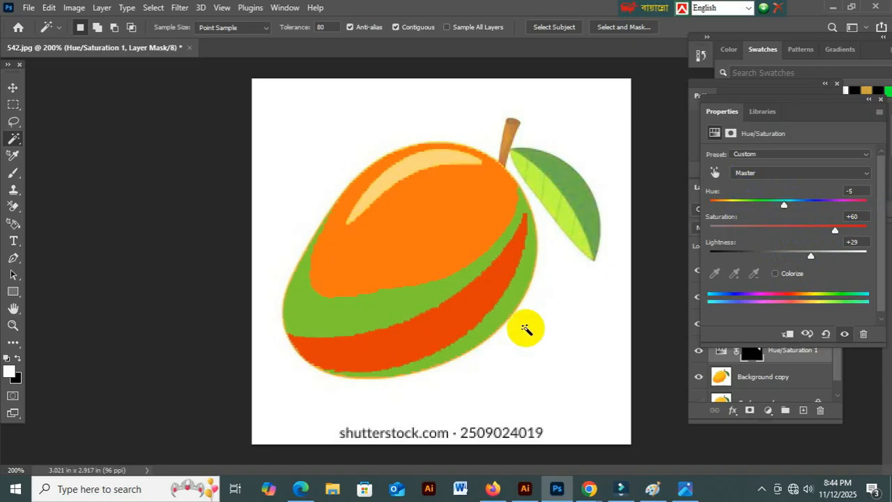
left_click(14, 88)
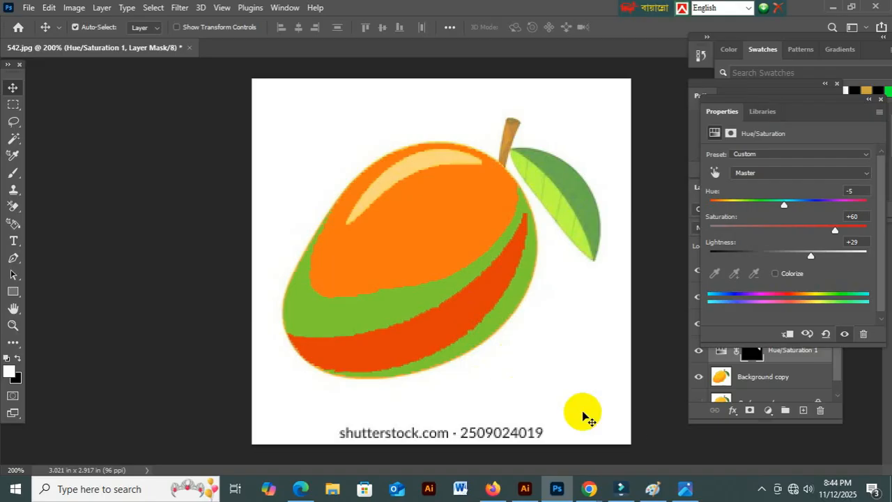
left_click(761, 489)
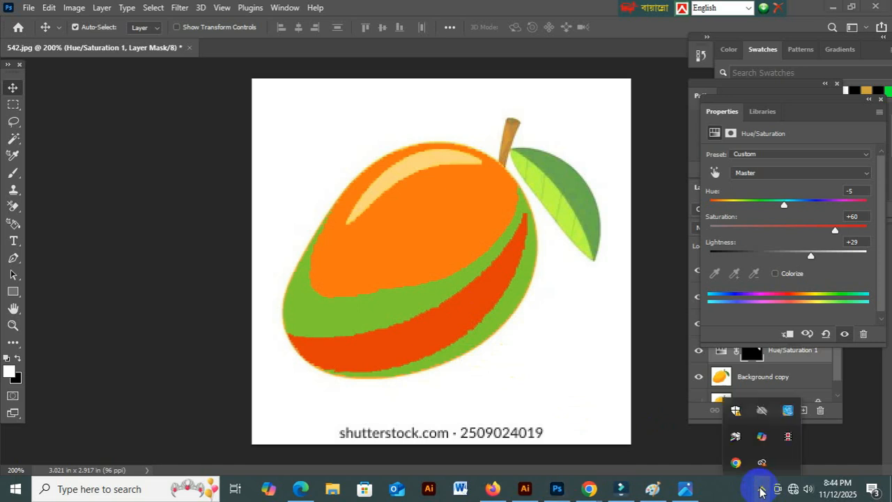